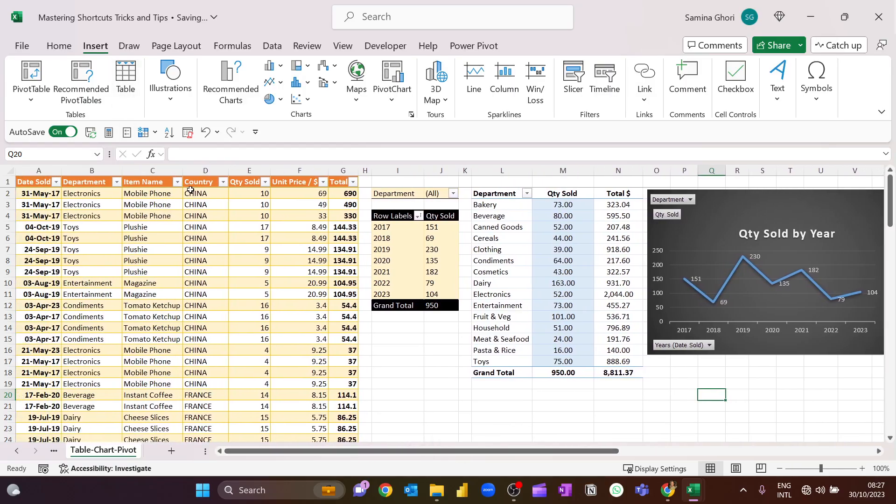
click(241, 195)
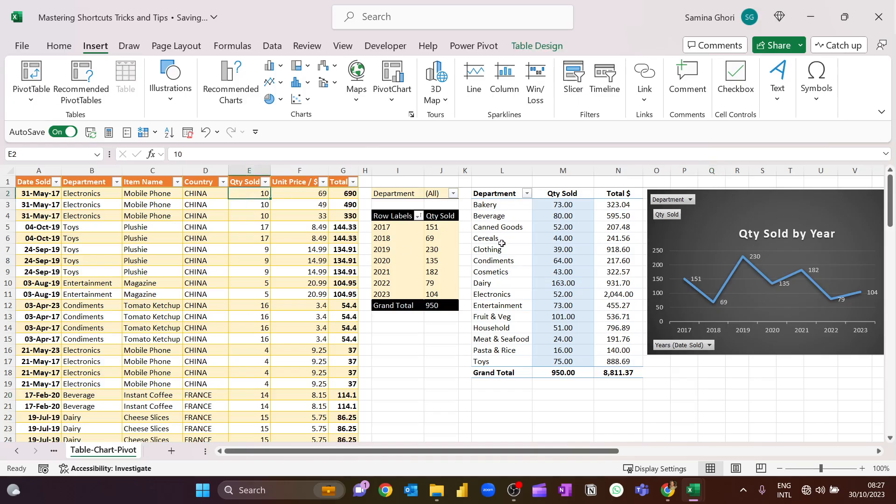
drag(520, 295, 610, 292)
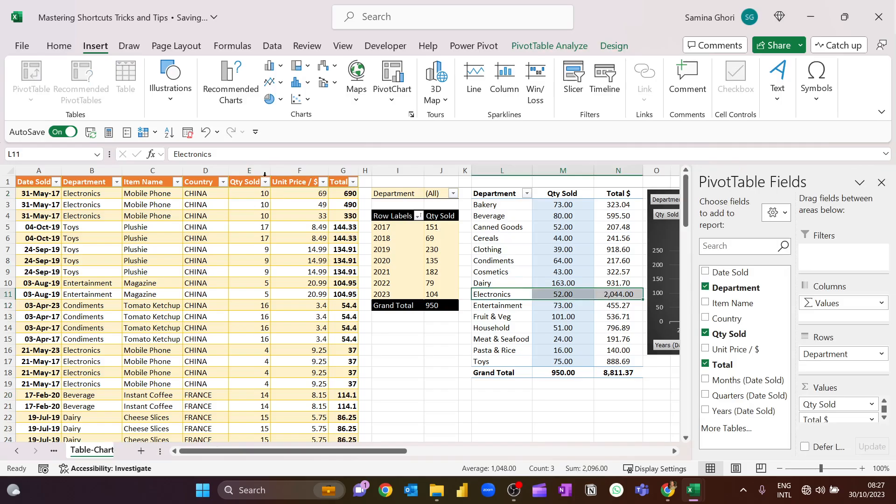
click(57, 216)
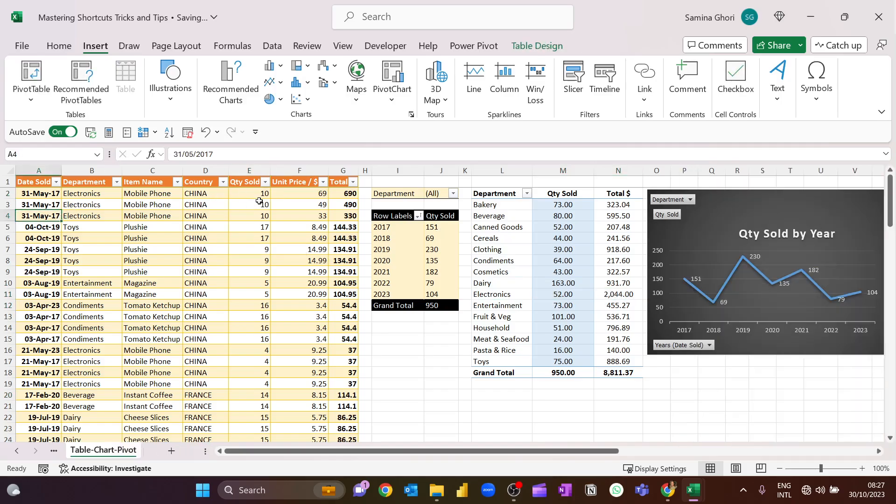
drag(251, 194, 254, 217)
click(217, 215)
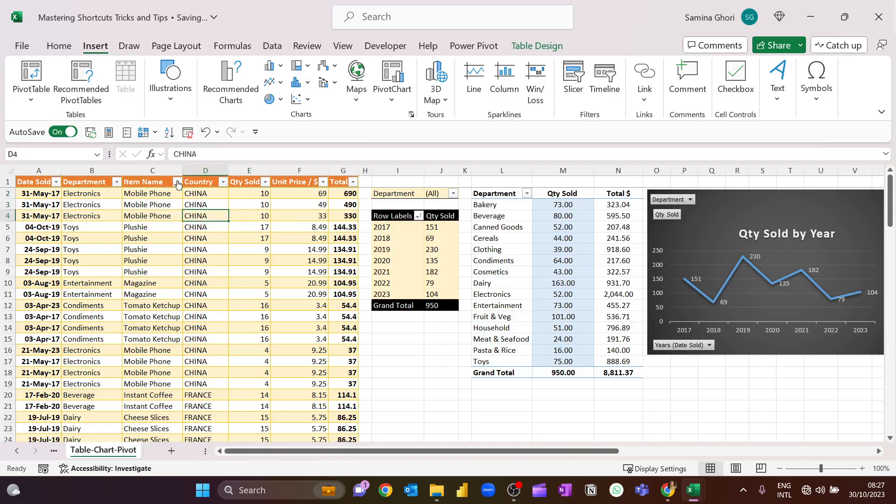
- Filter the sales table's Department column to show only Electronics
click(117, 182)
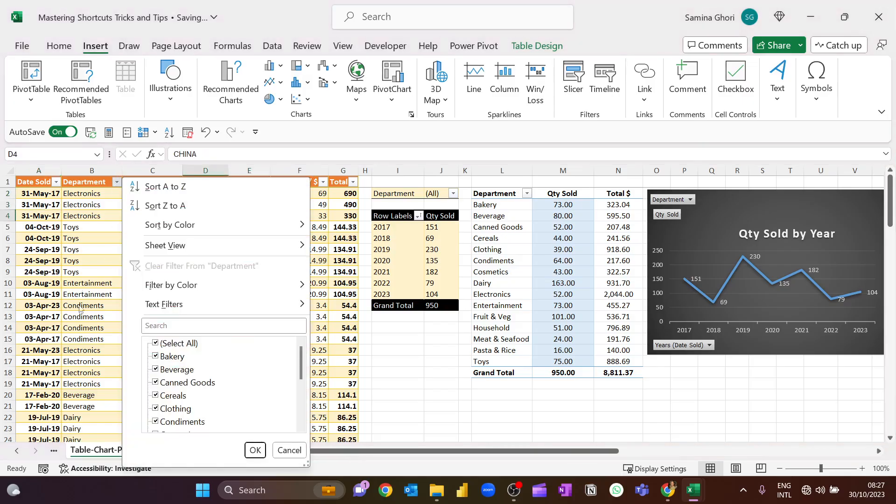
click(159, 342)
scroll(177, 392, down, 2)
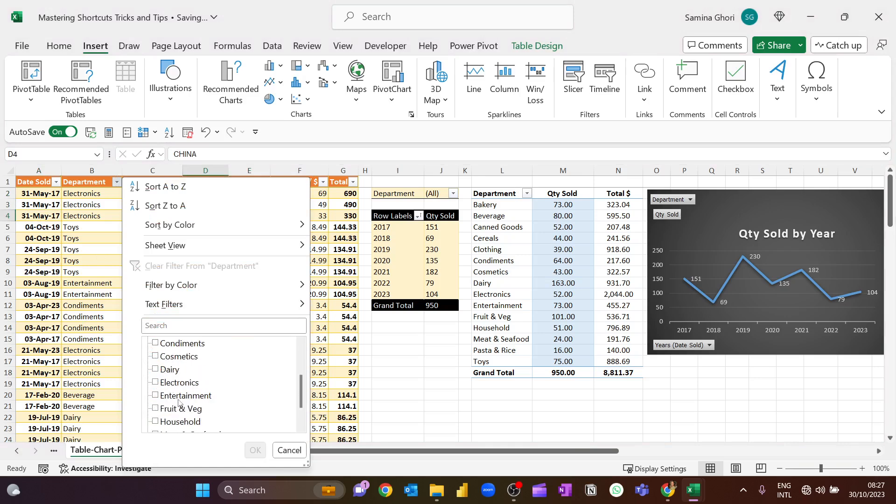
click(171, 385)
click(255, 450)
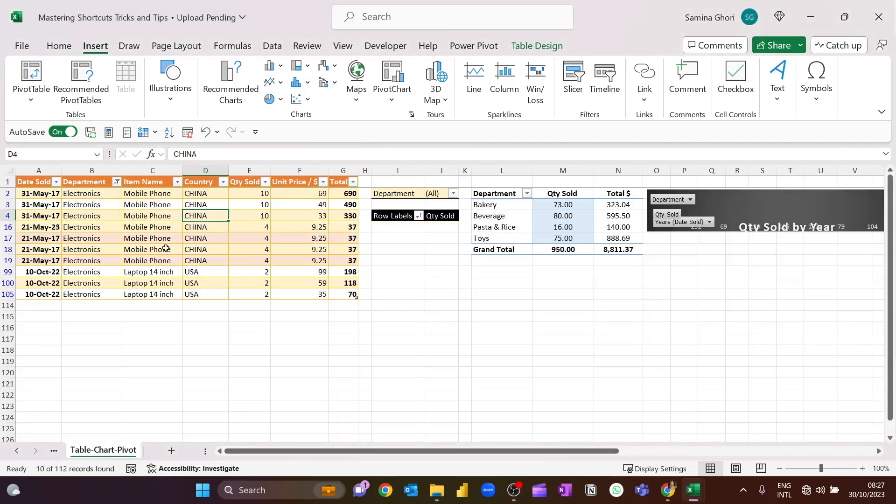
- Select the filtered Qty Sold values to check their sum, and clear the Department filter
click(253, 194)
key(ctrl+shift+Down)
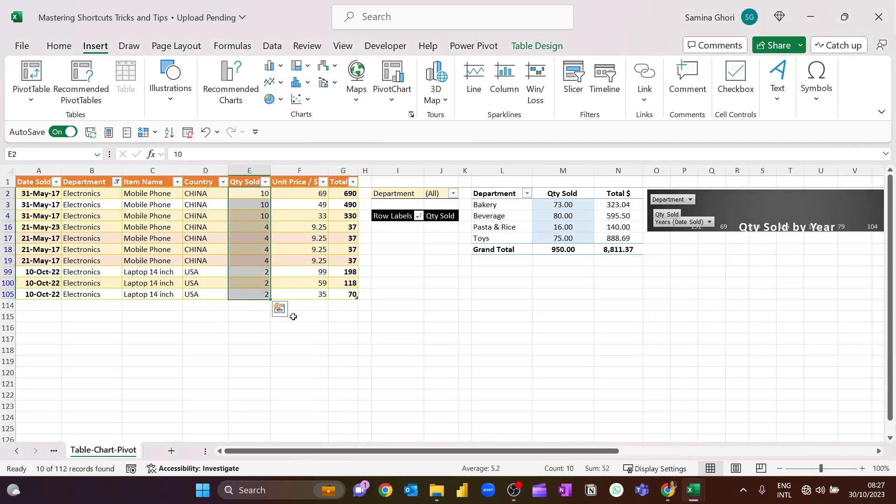
click(116, 182)
click(168, 267)
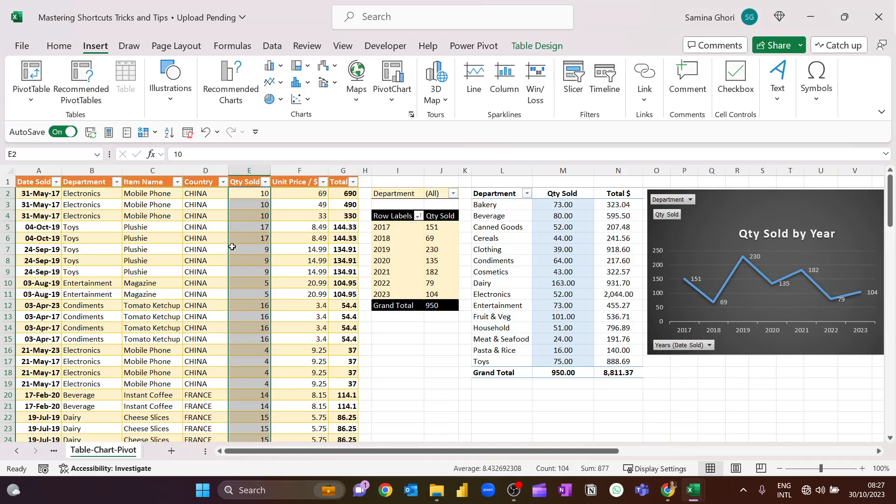
- Set Qty Sold in cell E2, the first Mobile Phone row of the sales table, to 110
click(252, 195)
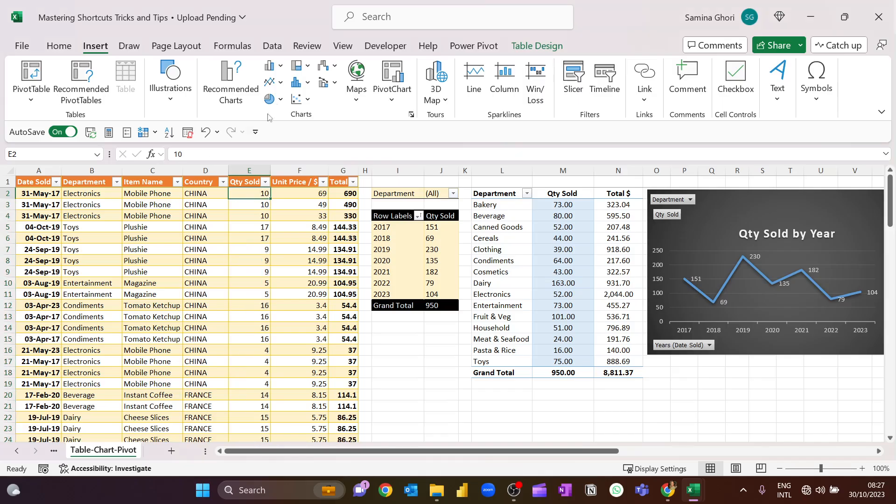
text(1)
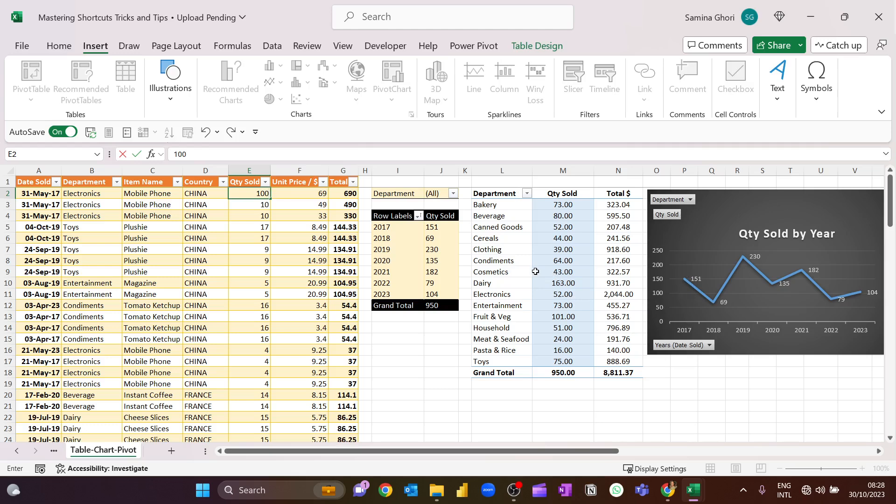
key(Escape)
text(11)
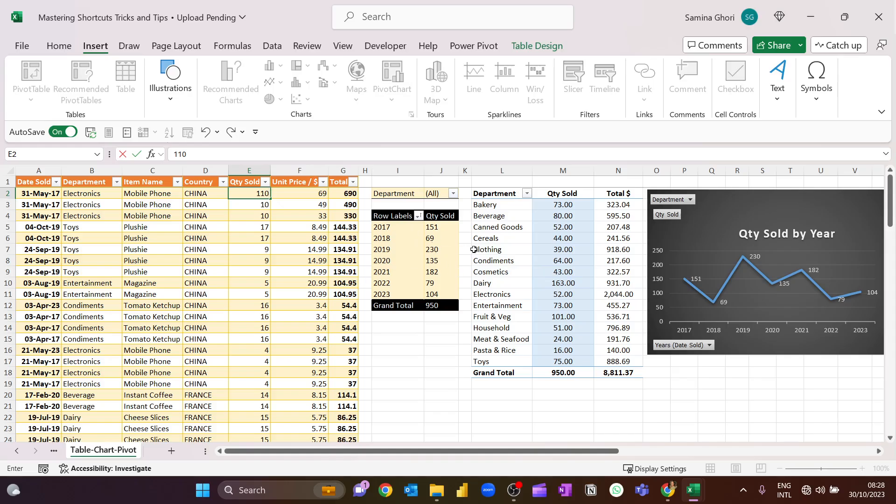
key(Return)
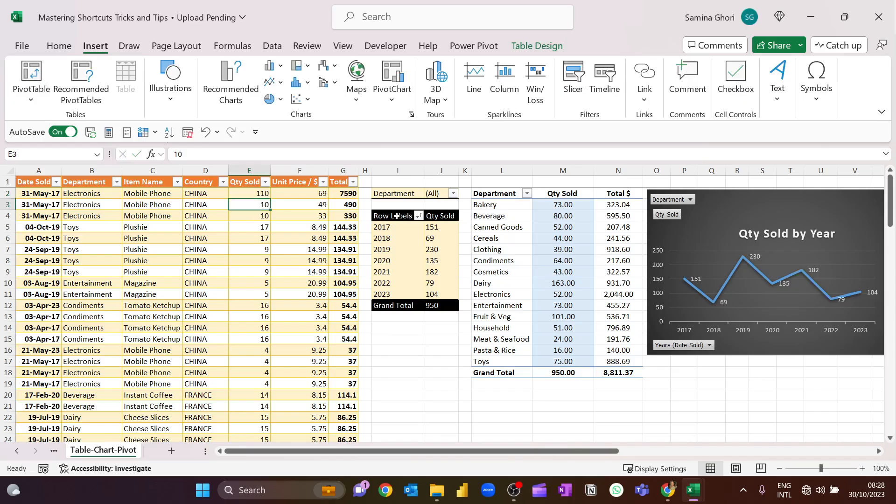
- Refresh the yearly Qty Sold PivotTable and the Department PivotTable to pick up the changed source data
right_click(437, 238)
click(471, 304)
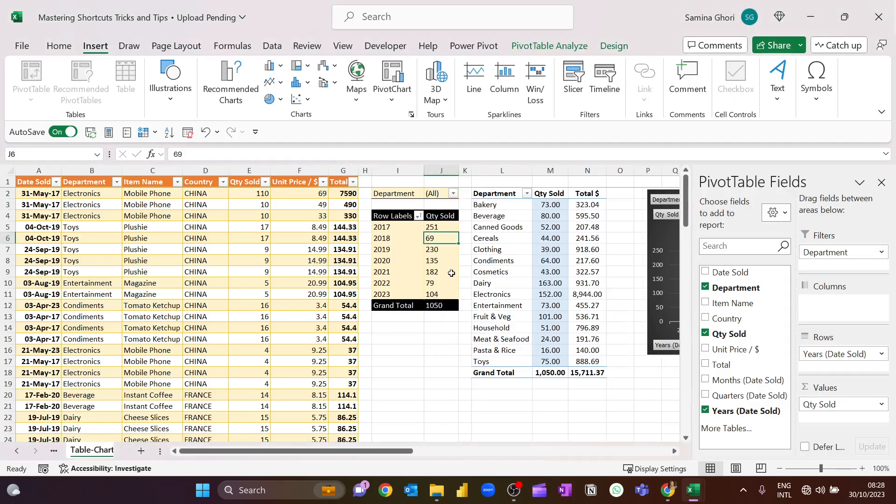
drag(403, 451, 484, 451)
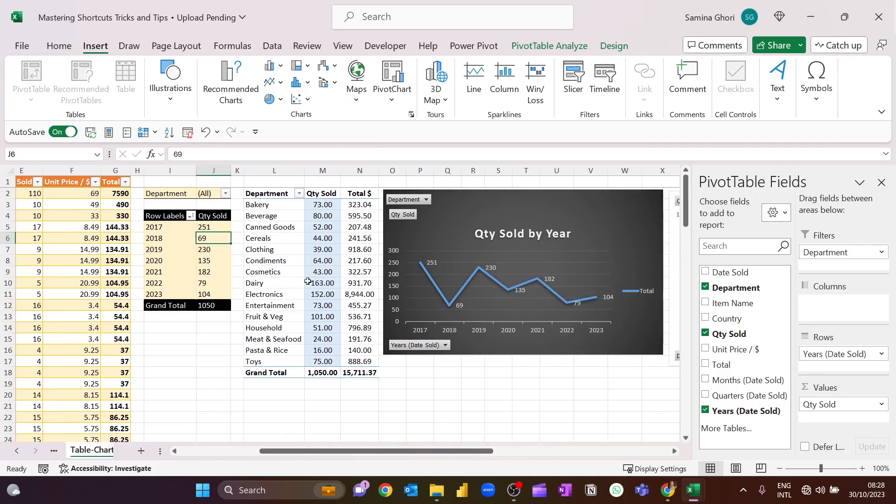
click(330, 297)
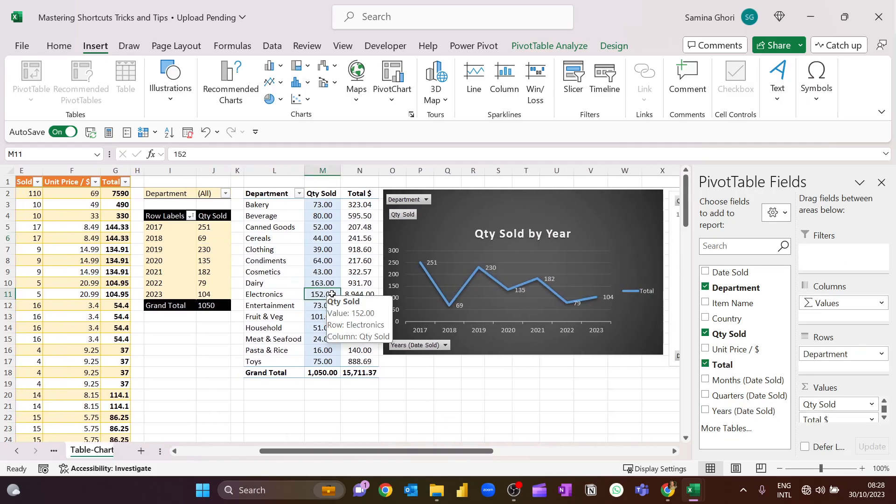
right_click(331, 294)
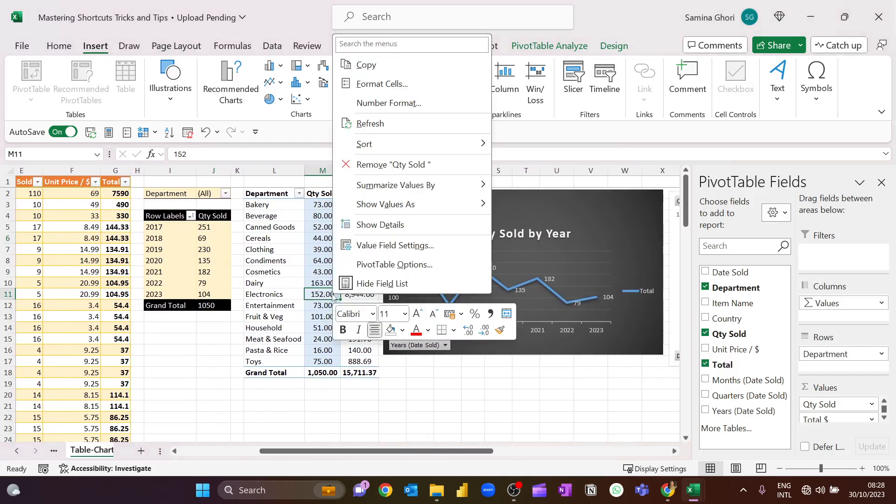
click(388, 125)
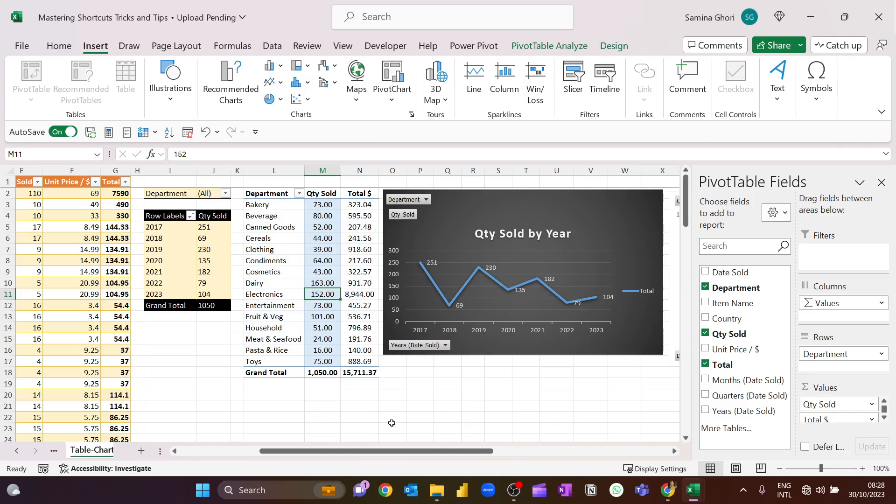
- Examine the Qty Sold by Year line chart and the department combo chart after the refresh
drag(382, 450, 409, 450)
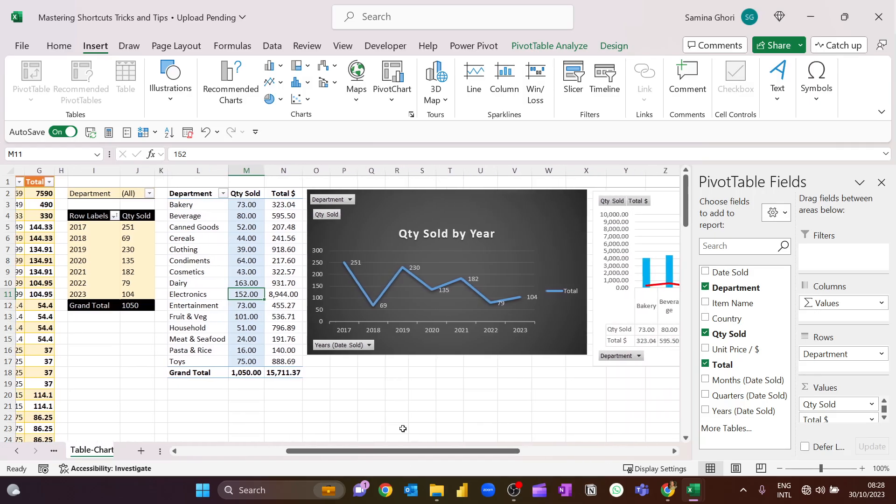
click(332, 247)
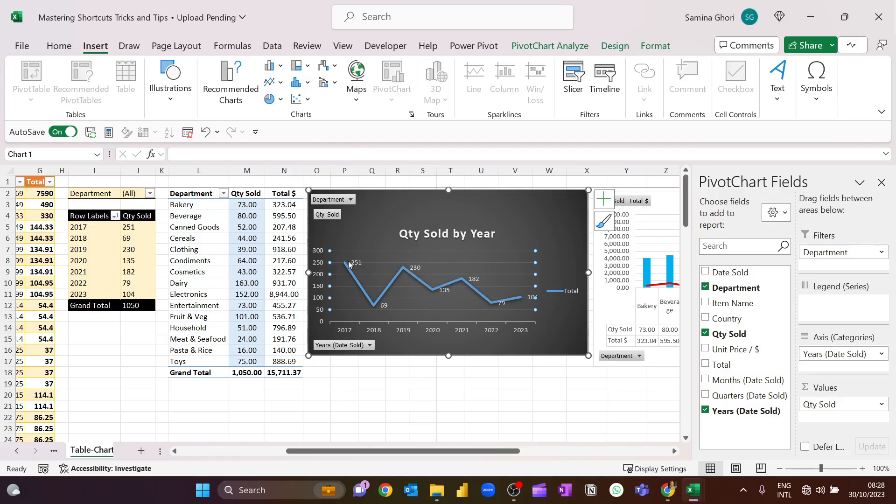
click(373, 395)
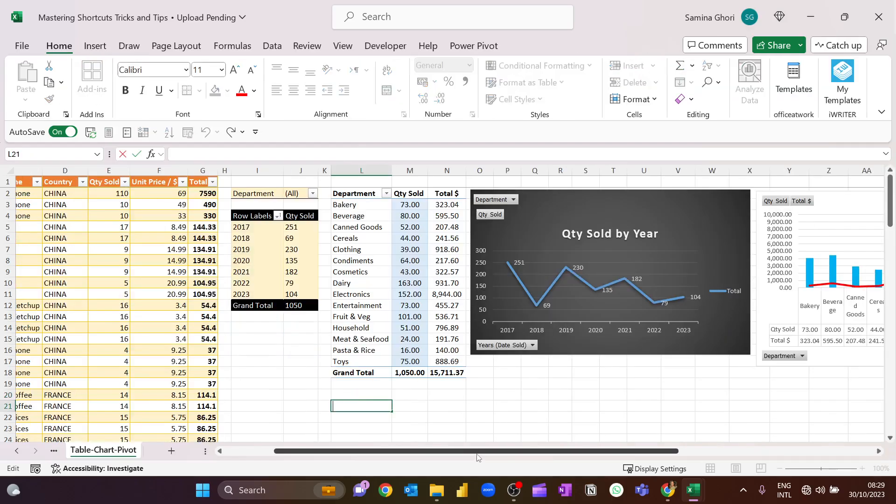
drag(479, 451, 686, 440)
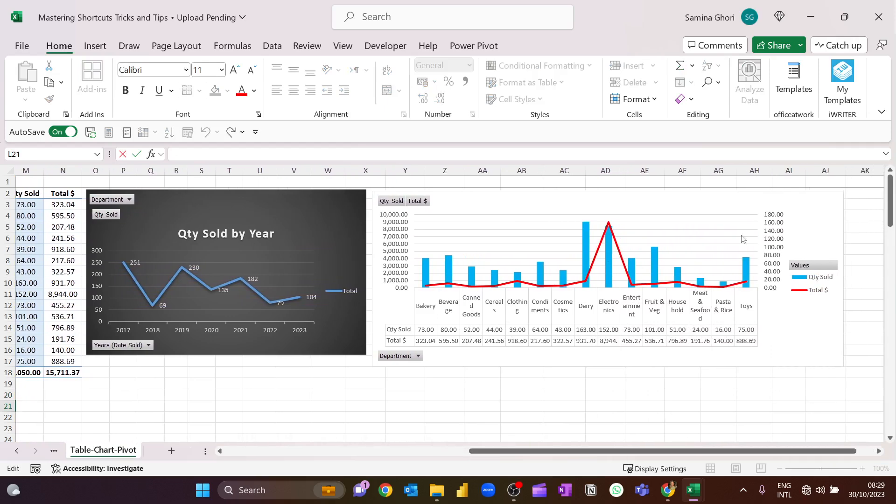
drag(581, 448, 350, 443)
click(402, 370)
click(196, 286)
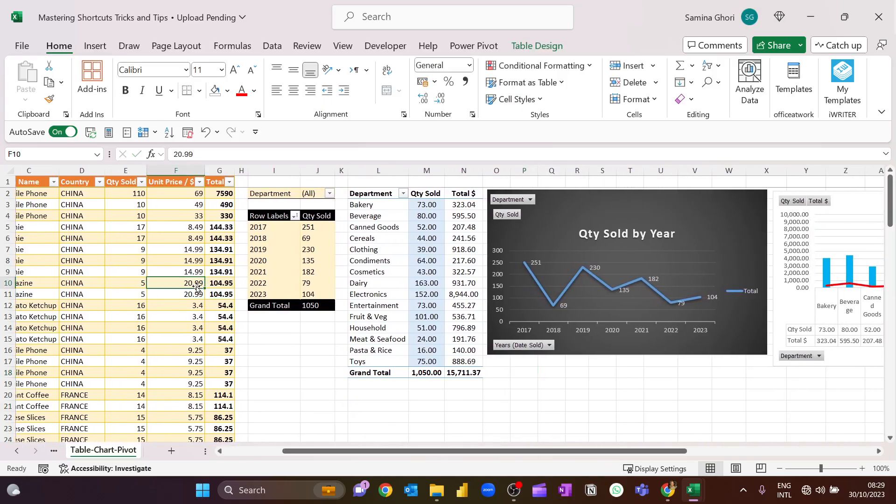
- Insert a default PivotChart from the Department PivotTable, reposition it slightly, and delete it
click(370, 317)
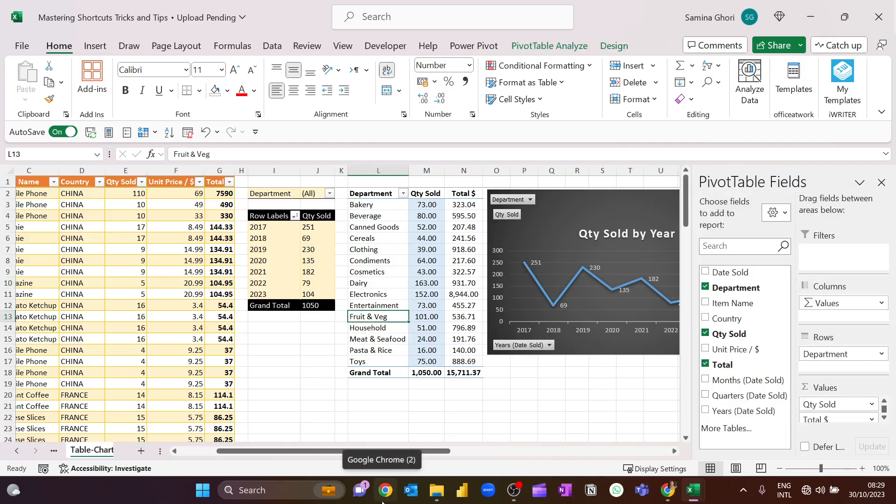
key(alt+F1)
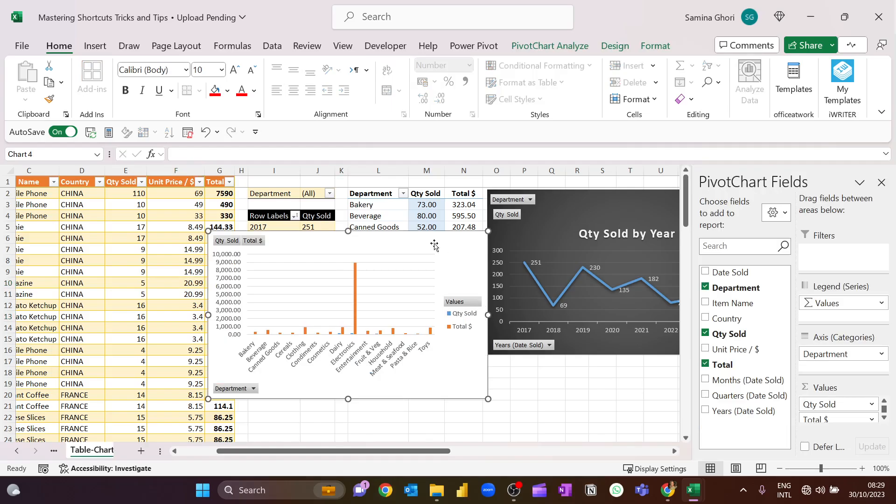
drag(441, 238, 468, 252)
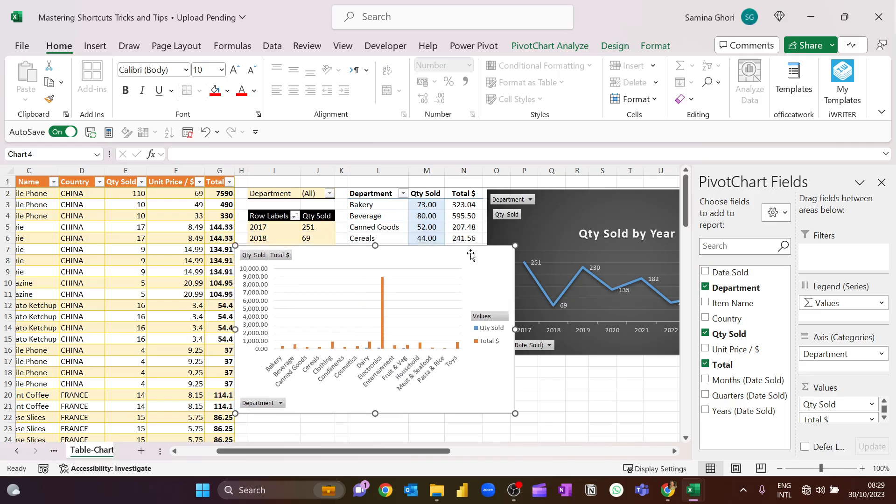
key(Delete)
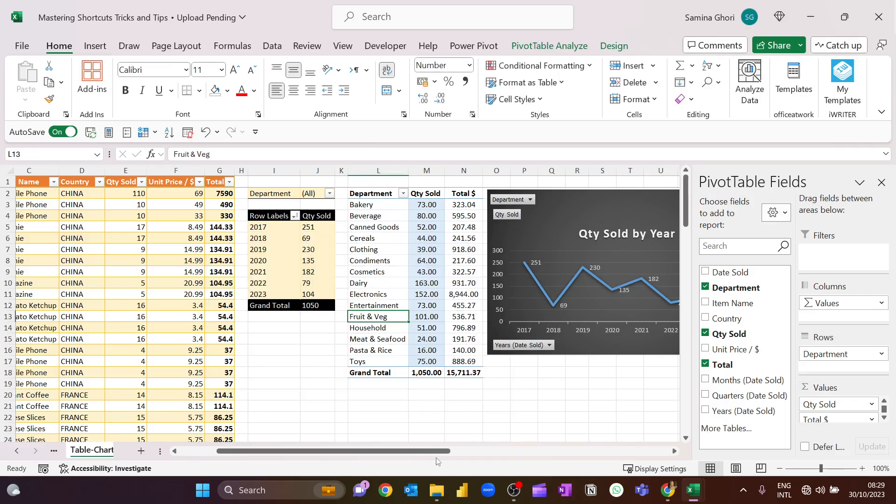
- Insert a Department slicer for the Department PivotTable
drag(438, 452, 559, 437)
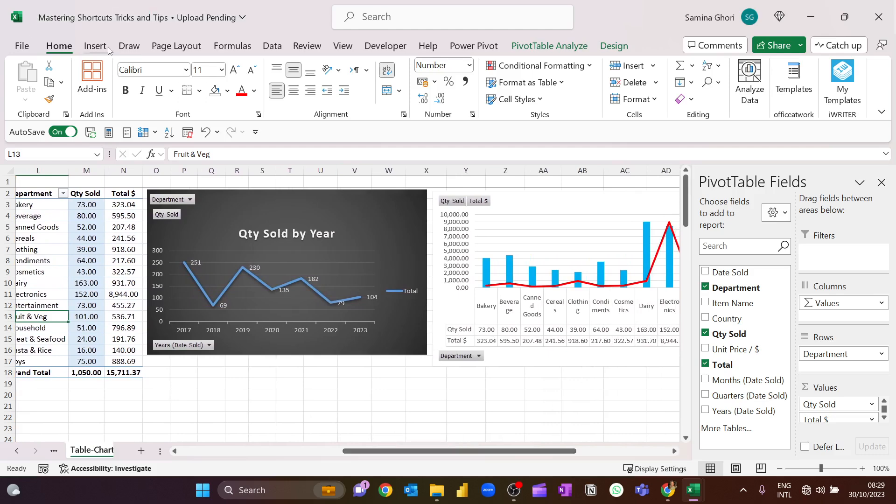
click(96, 46)
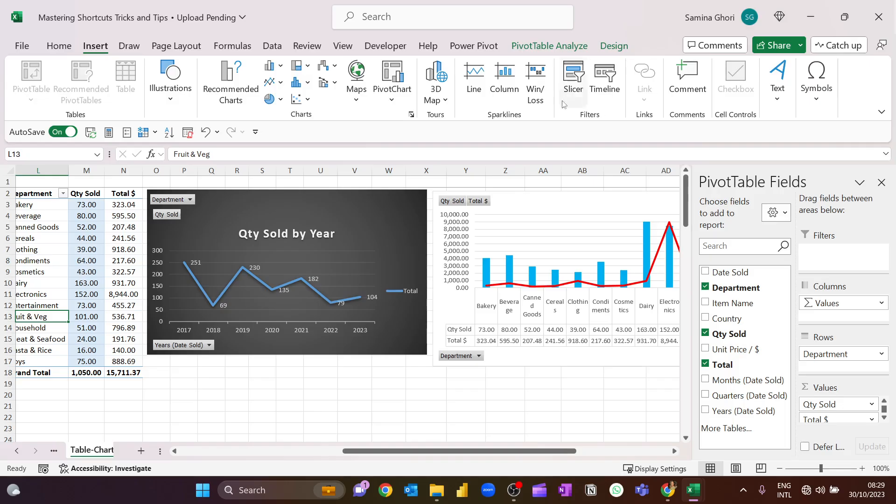
click(568, 78)
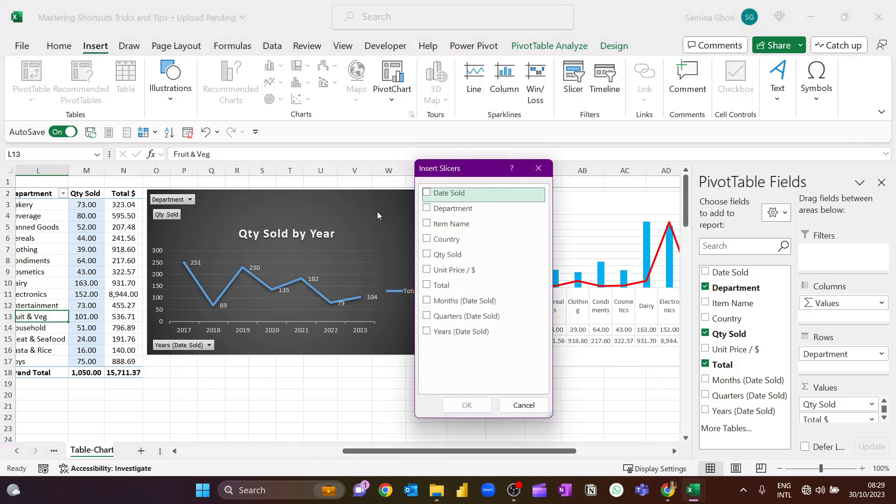
click(427, 208)
click(467, 405)
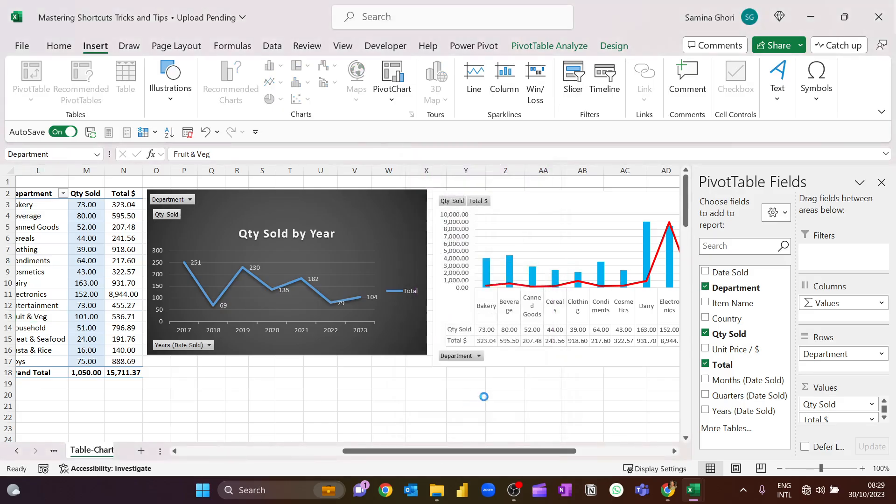
- Move the Department slicer directly below the Grand Total row of the Department PivotTable
scroll(436, 387, down, 3)
scroll(436, 388, left, 3)
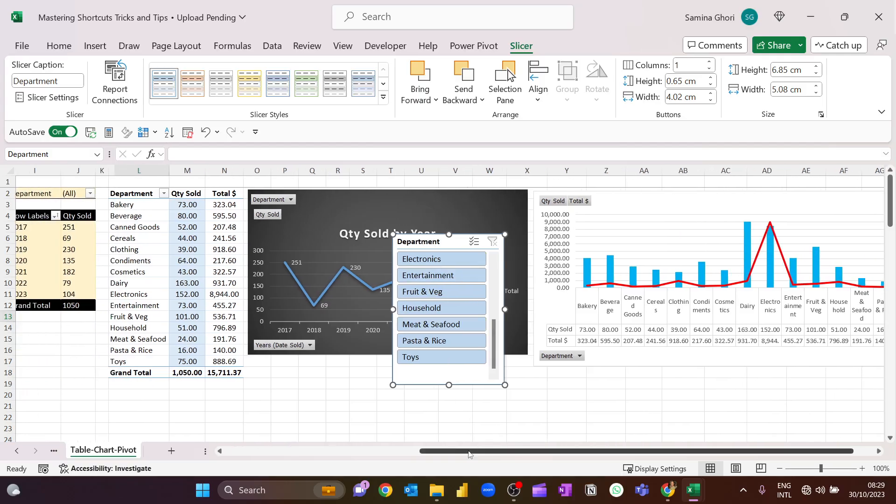
drag(472, 450, 426, 449)
drag(505, 236, 150, 333)
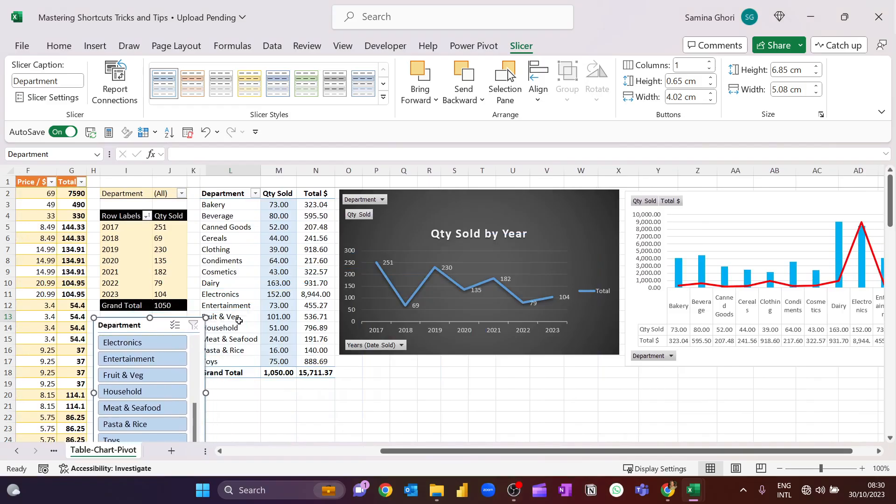
click(251, 411)
scroll(234, 344, down, 3)
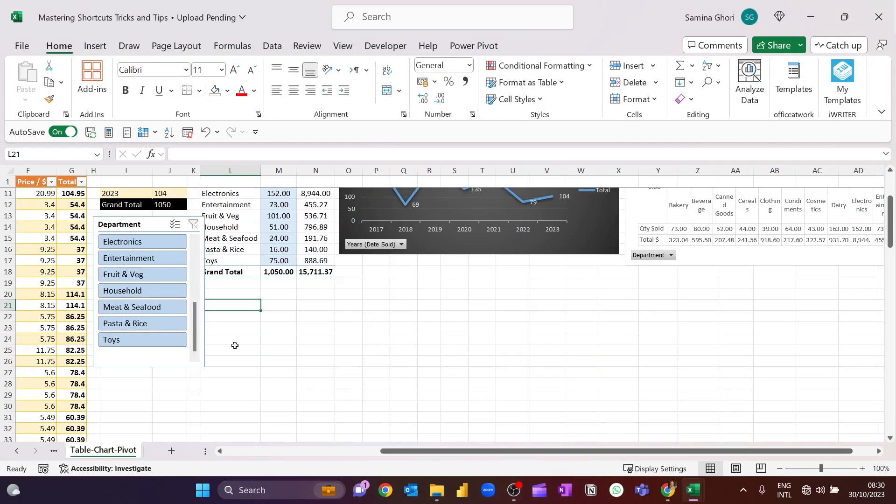
drag(150, 221, 257, 288)
scroll(332, 326, up, 3)
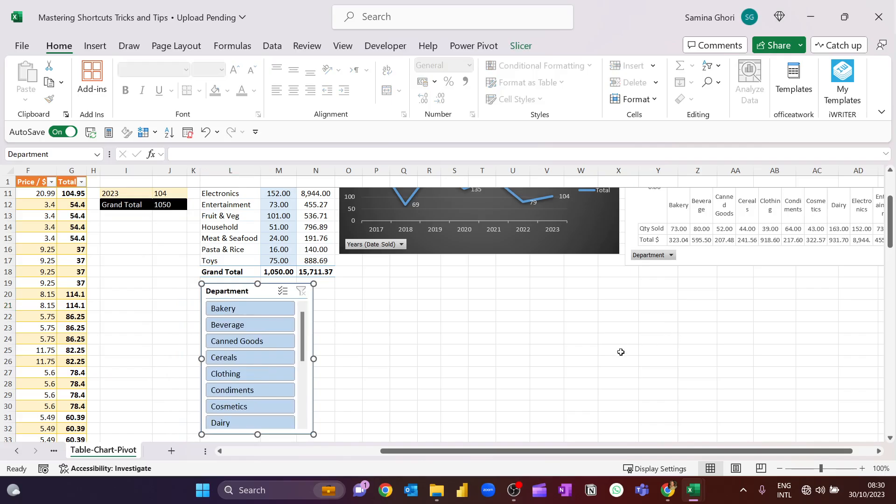
- Filter the Department PivotTable to Bakery with the slicer, and reposition the slicer below the filtered PivotTable
drag(240, 286, 129, 203)
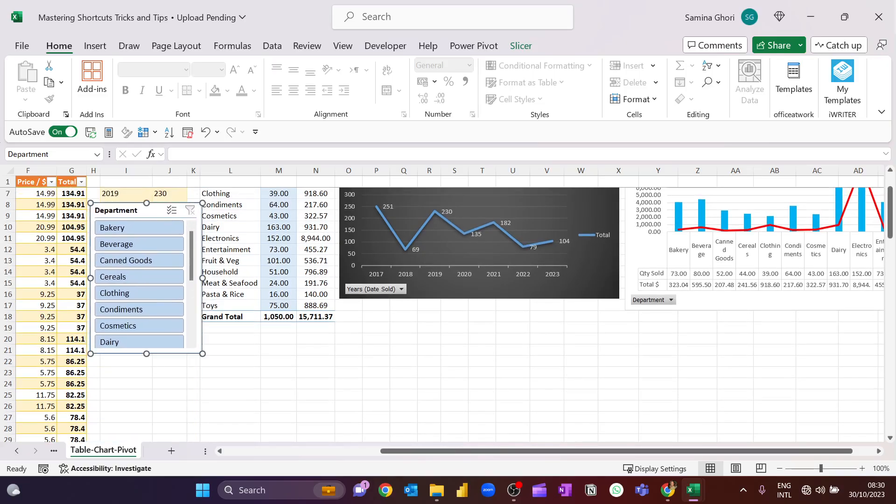
click(126, 229)
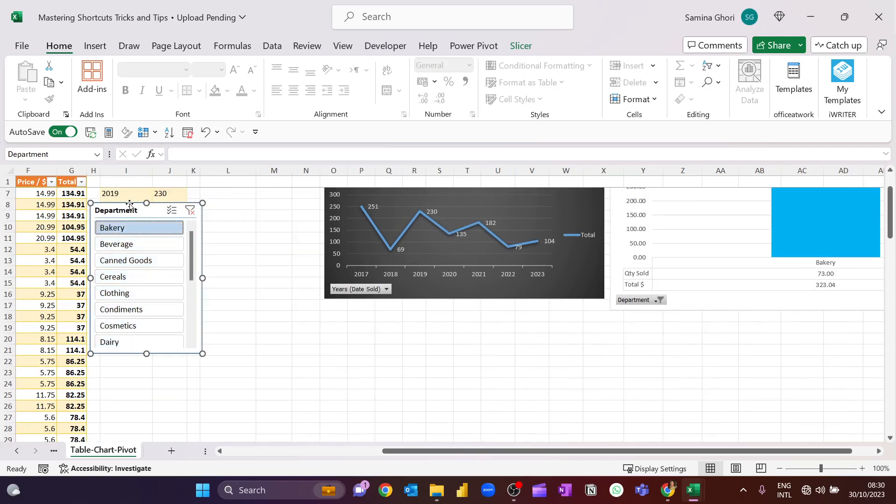
drag(130, 203, 236, 211)
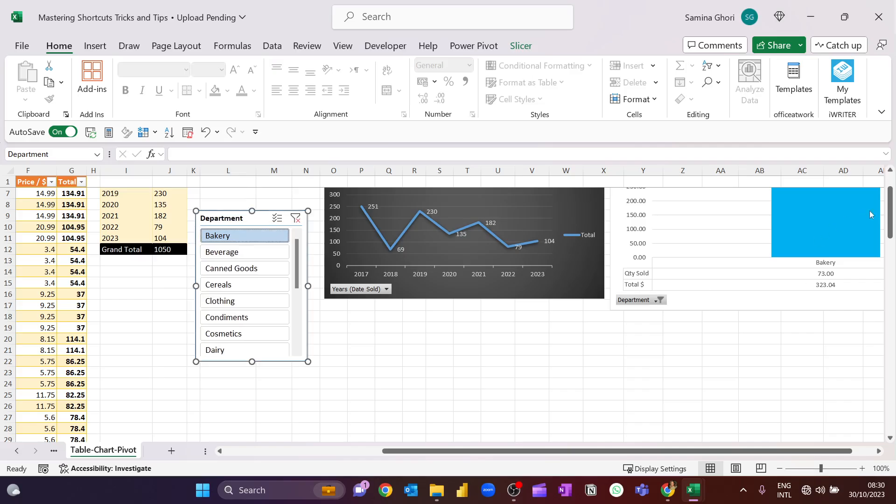
drag(892, 220, 892, 207)
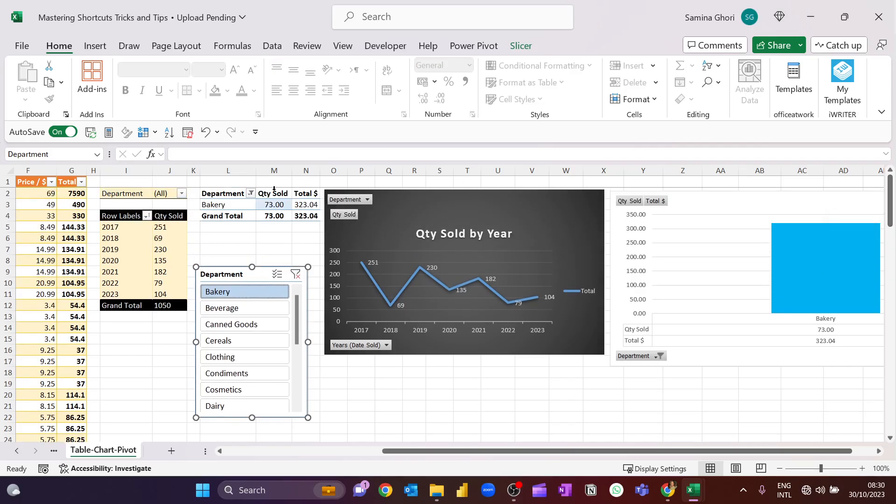
drag(238, 260, 246, 254)
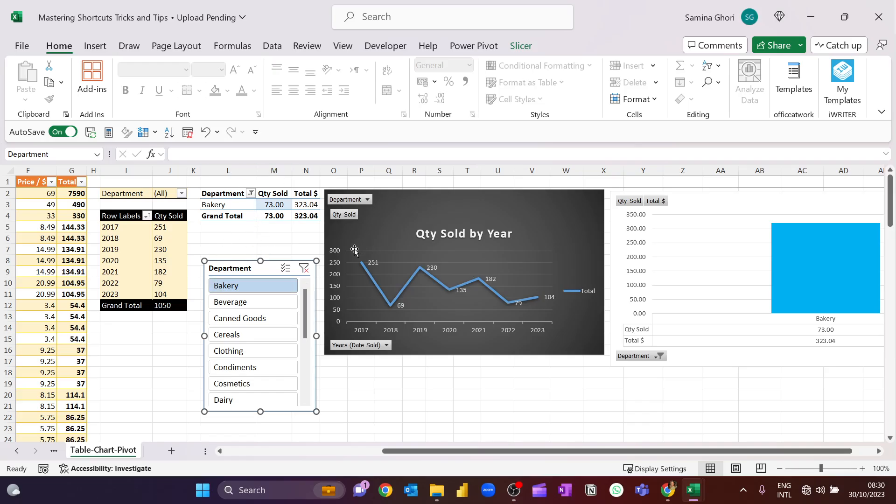
- Connect the Department slicer to PivotTable3 as well through its report connections
right_click(274, 265)
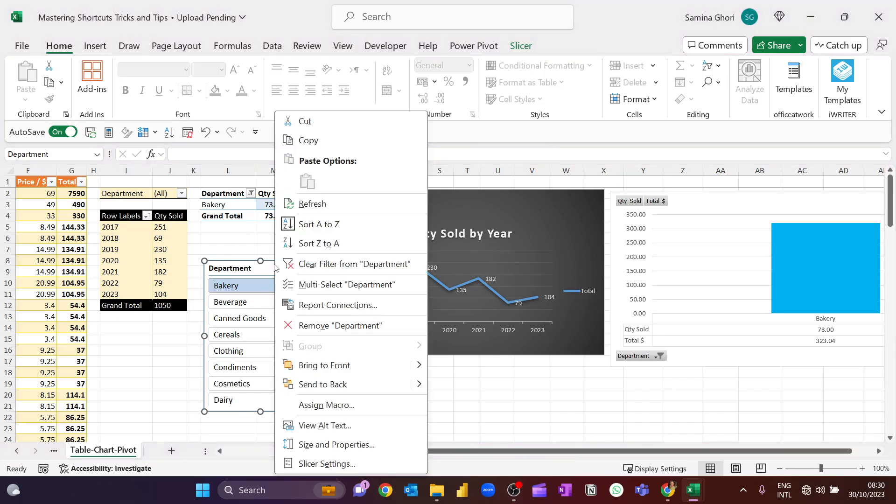
click(337, 305)
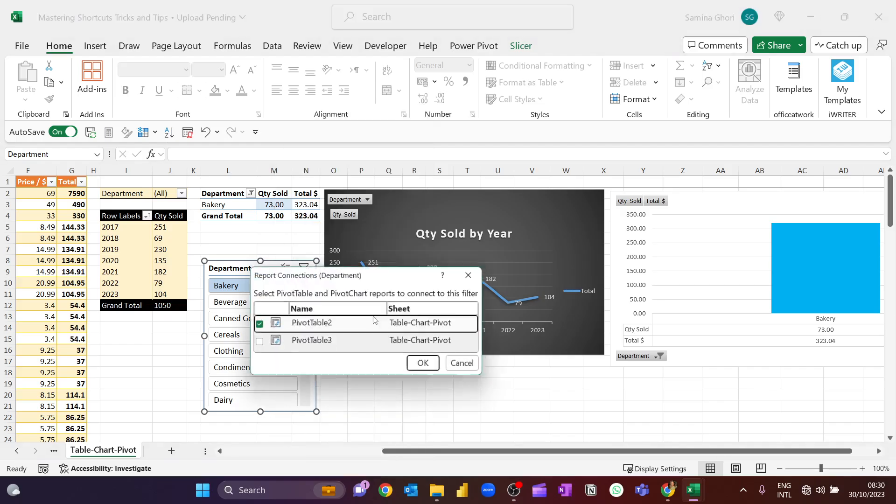
click(257, 344)
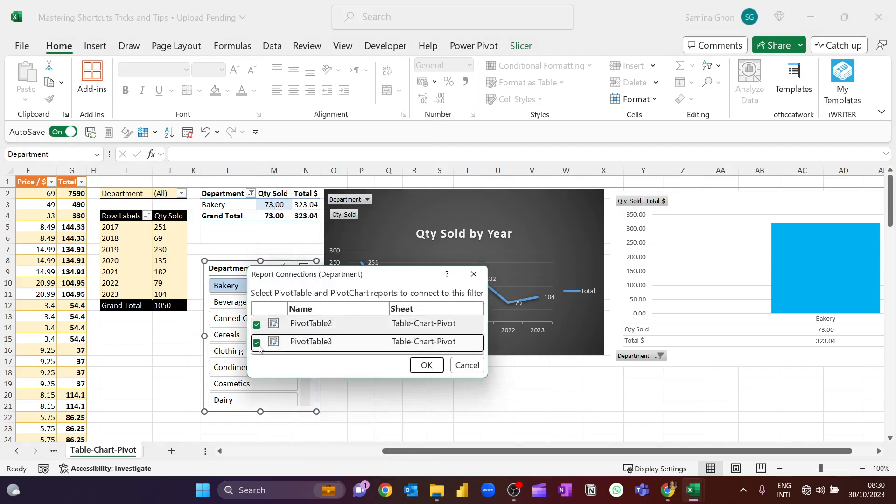
click(430, 370)
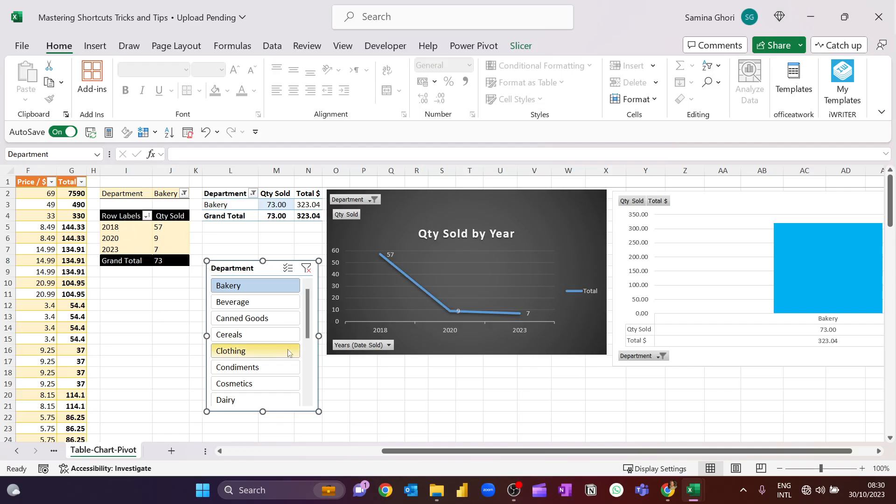
- Filter both PivotTables and their charts by Canned Goods, Clothing and Cosmetics one after another with the Department slicer
click(259, 319)
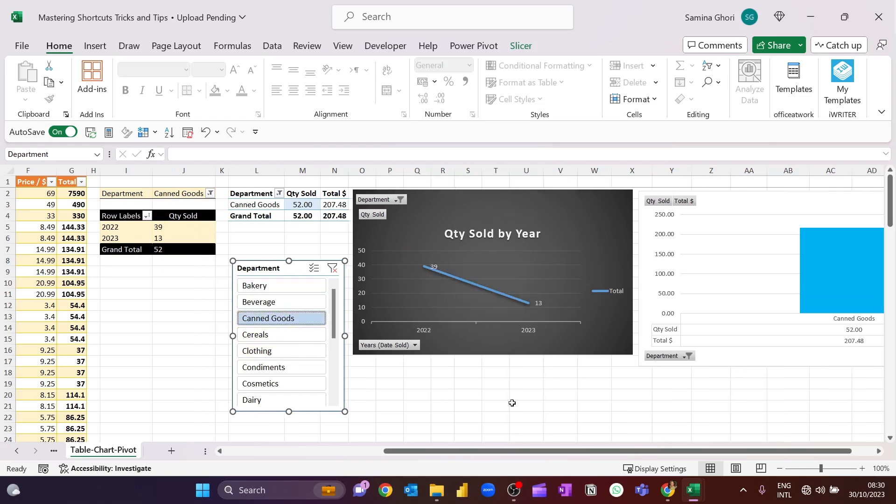
drag(560, 459, 625, 459)
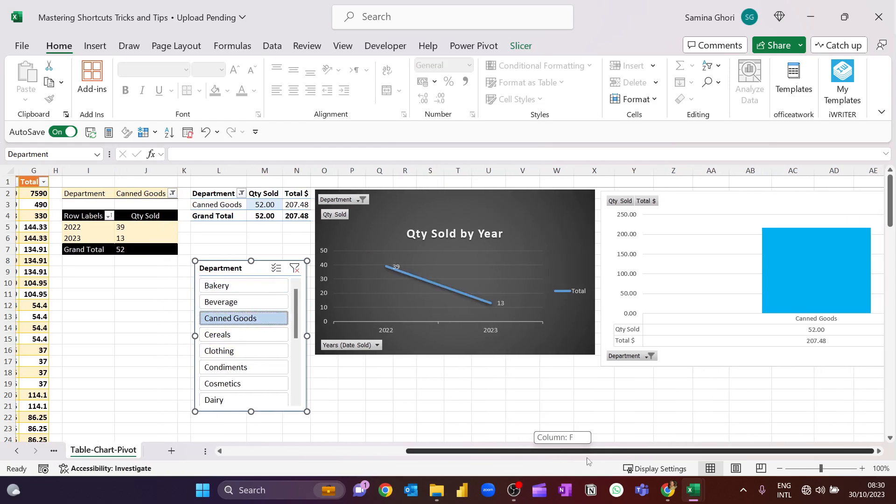
click(236, 351)
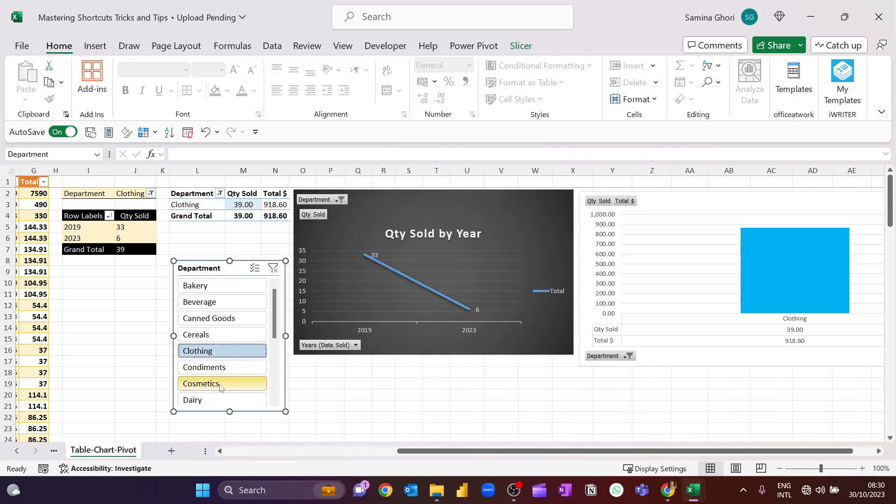
click(220, 384)
drag(408, 452, 322, 462)
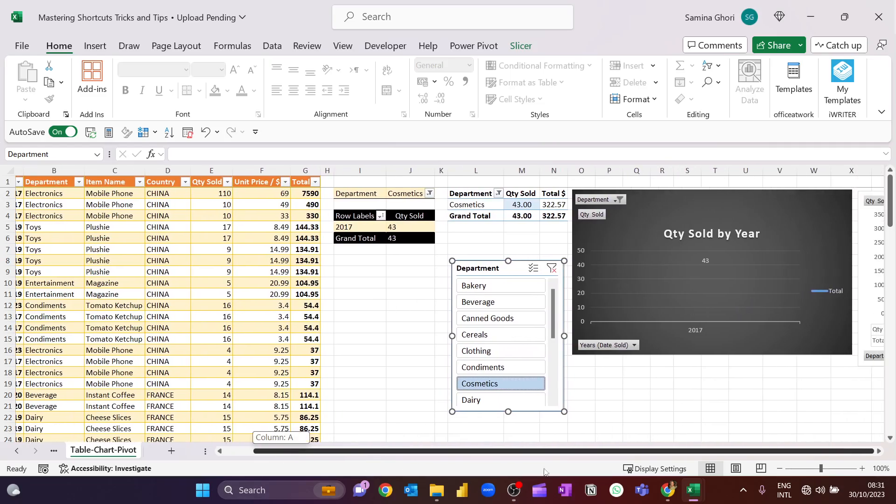
click(879, 453)
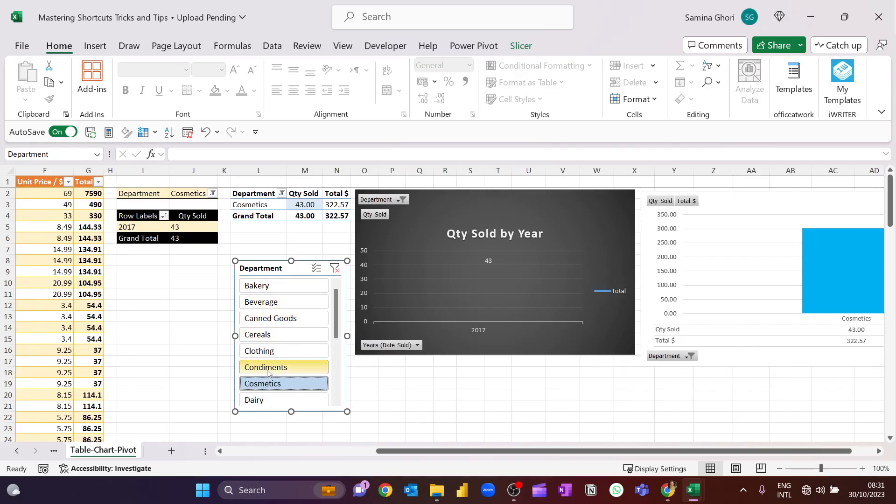
- Add Beverage and Clothing to the Cosmetics selection in the Department slicer
ctrl+click(271, 306)
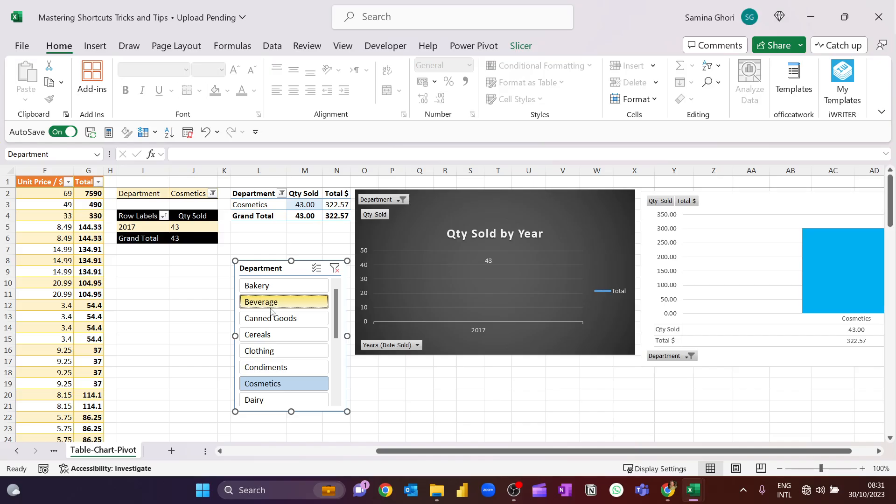
ctrl+click(269, 353)
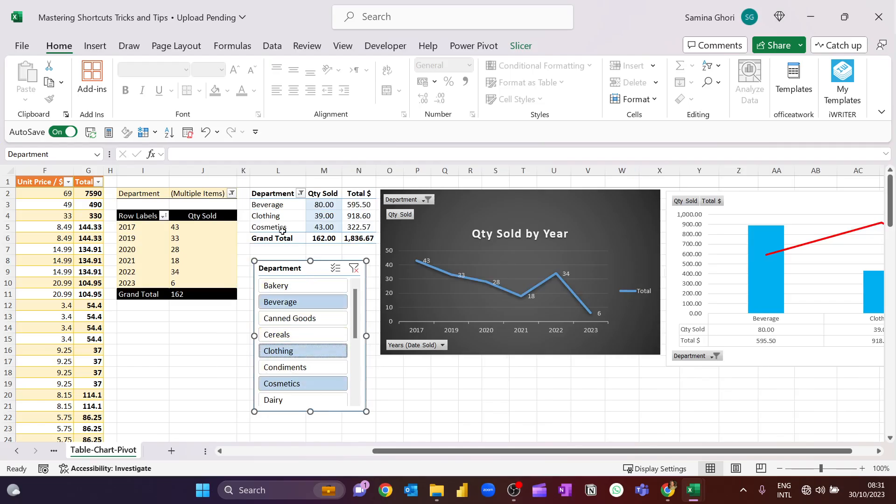
drag(645, 450, 662, 450)
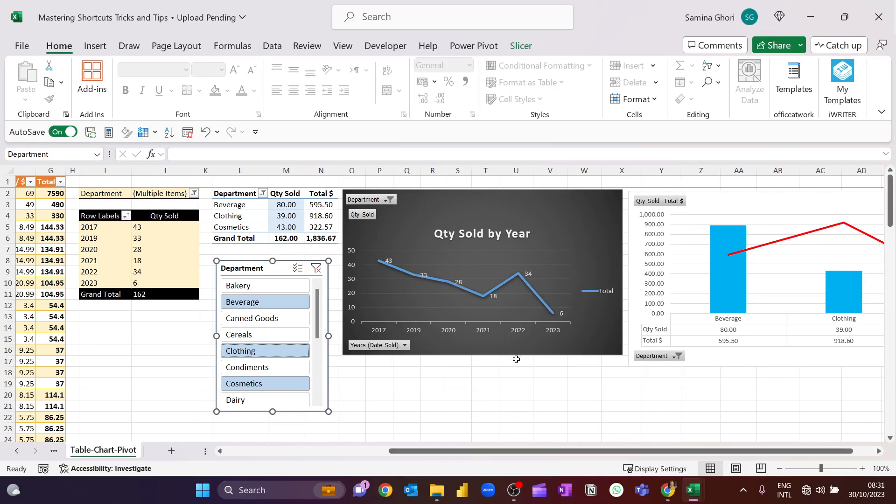
click(498, 393)
double_click(383, 372)
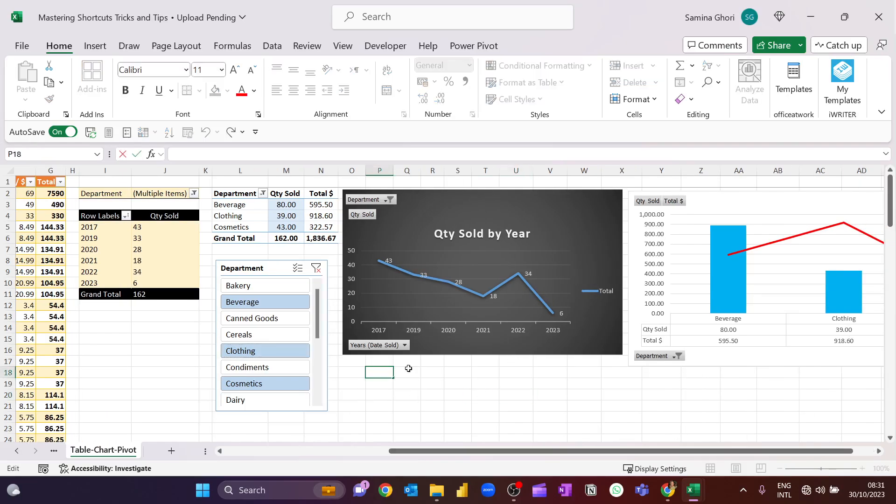
click(440, 412)
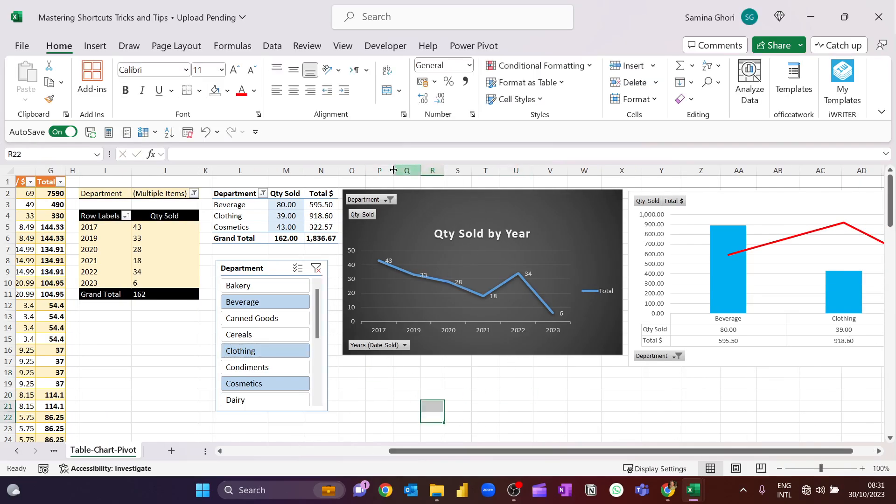
click(92, 46)
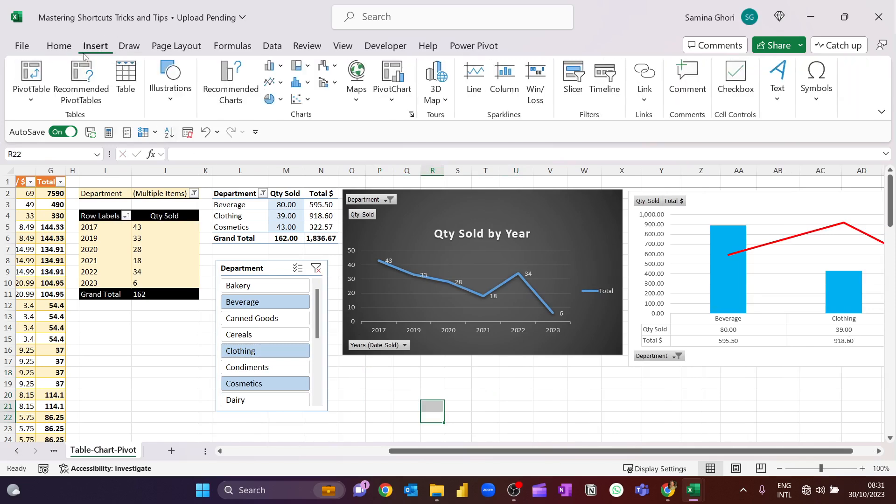
click(606, 79)
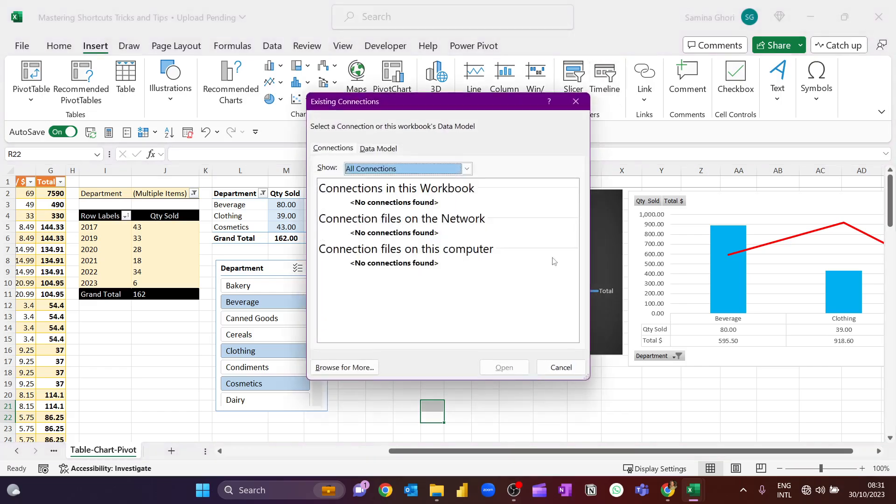
click(578, 369)
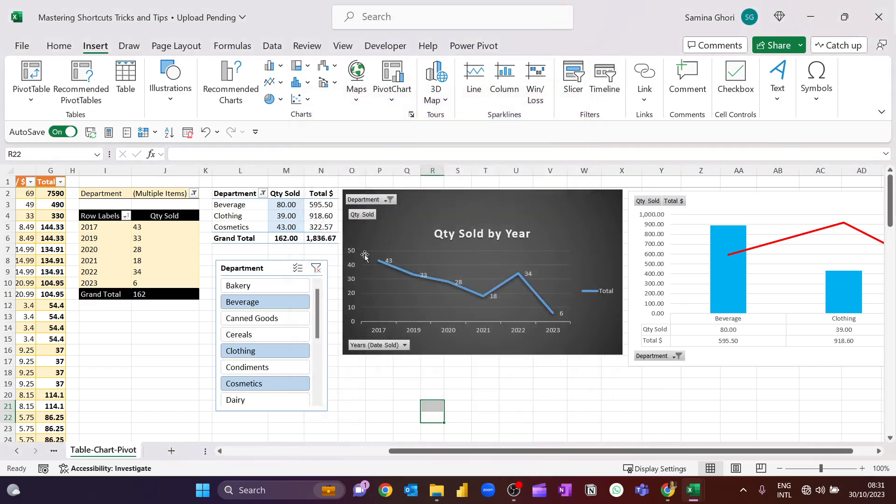
- Insert a Date Sold timeline for the Department PivotTable
click(443, 202)
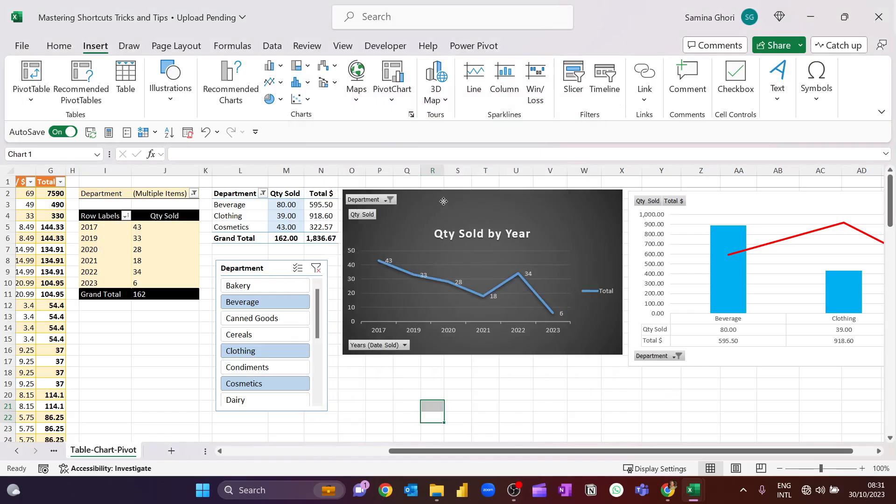
click(264, 207)
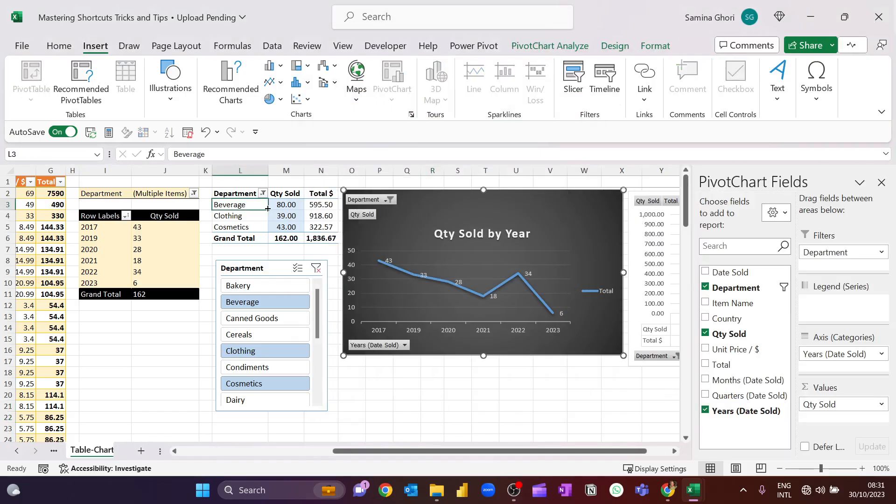
click(596, 80)
click(429, 236)
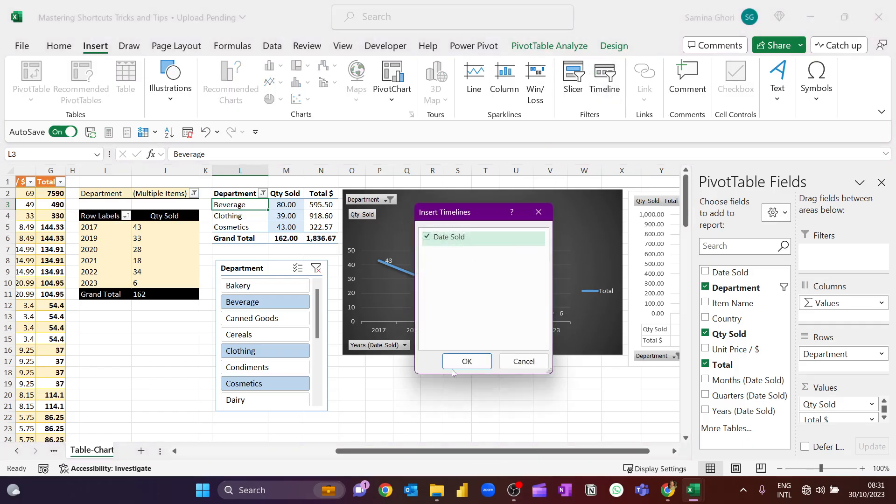
click(467, 361)
scroll(420, 303, up, 2)
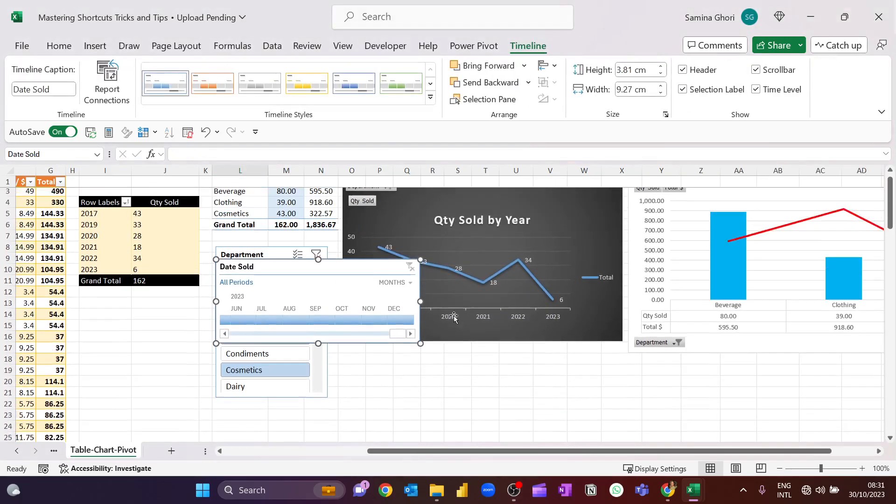
- Move the Date Sold timeline directly below the Qty Sold by Year chart and widen it to about 12.45 cm
drag(295, 275, 424, 360)
scroll(541, 383, down, 1)
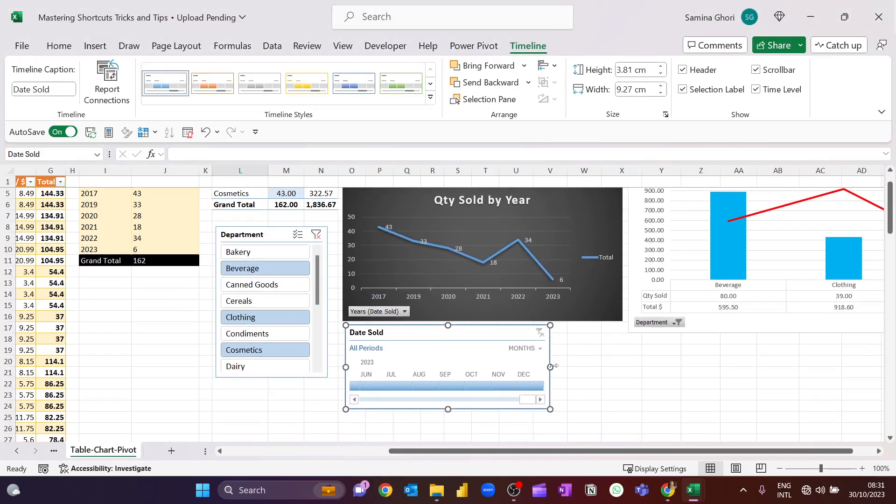
drag(551, 367, 621, 367)
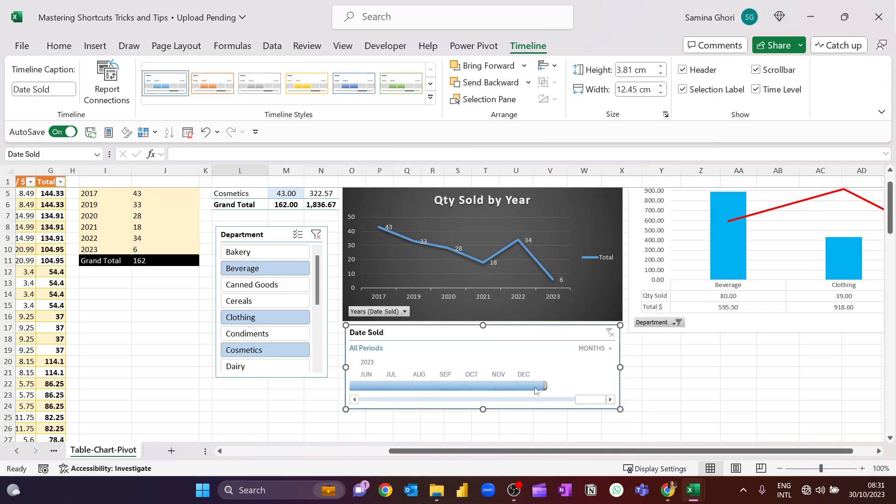
- Switch the Date Sold timeline's time level to years and filter it to 2021
click(606, 349)
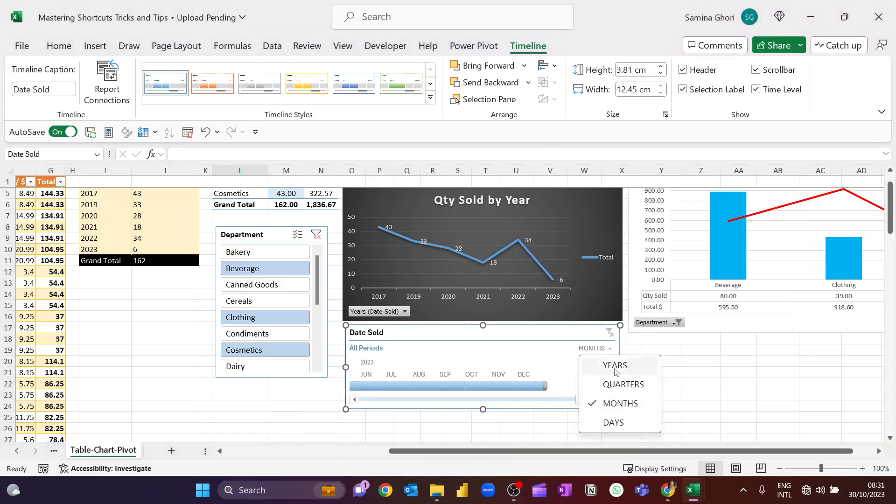
click(614, 365)
scroll(502, 428, up, 1)
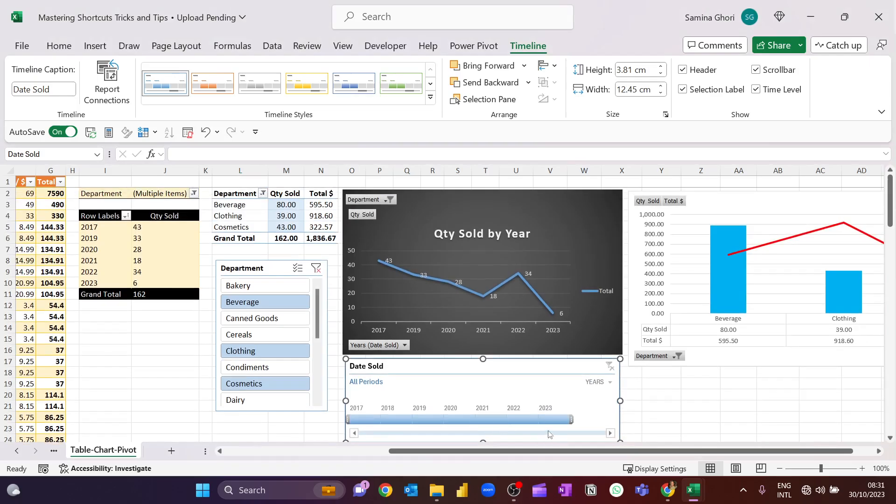
click(492, 418)
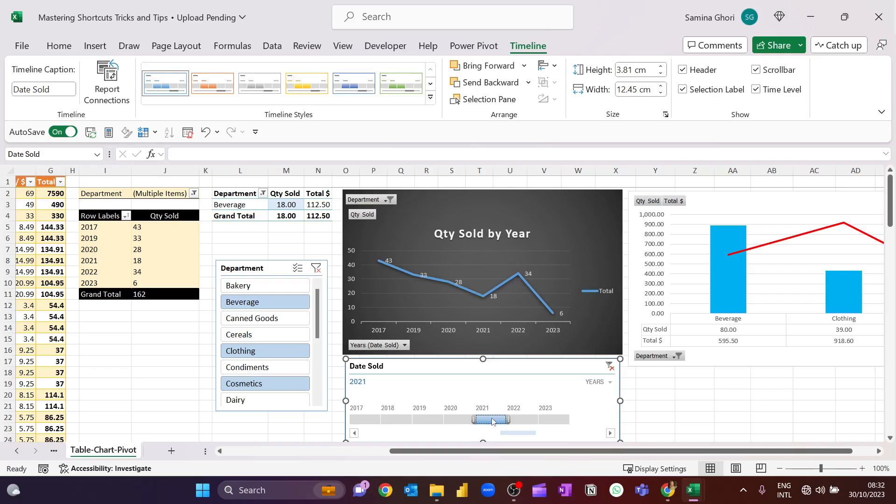
- Connect the Date Sold timeline to PivotTable3 as well through its report connections
right_click(541, 364)
click(597, 420)
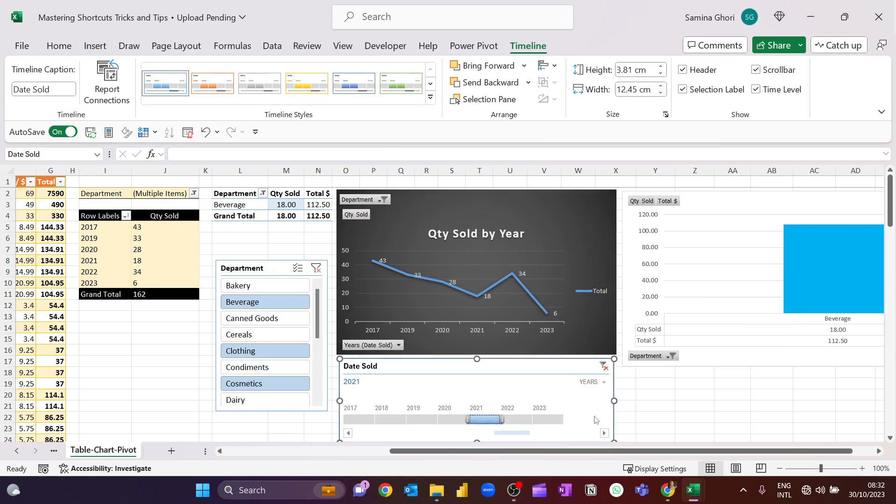
scroll(595, 420, down, 1)
right_click(587, 390)
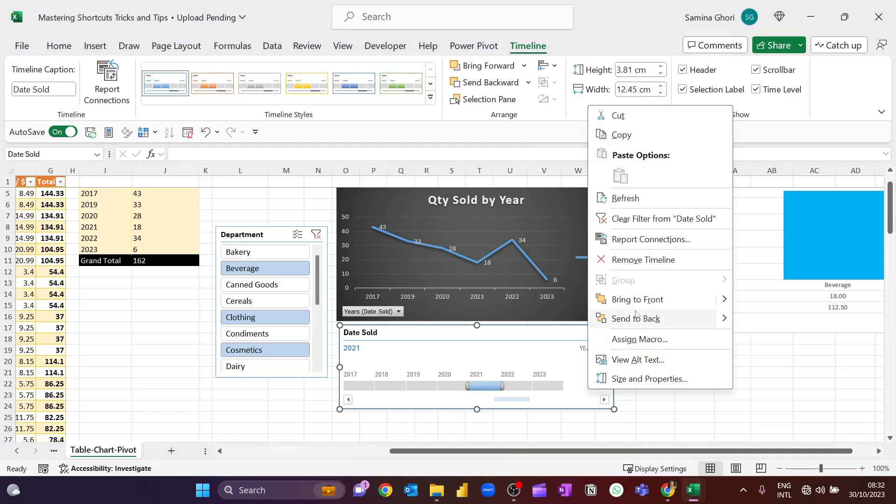
click(628, 239)
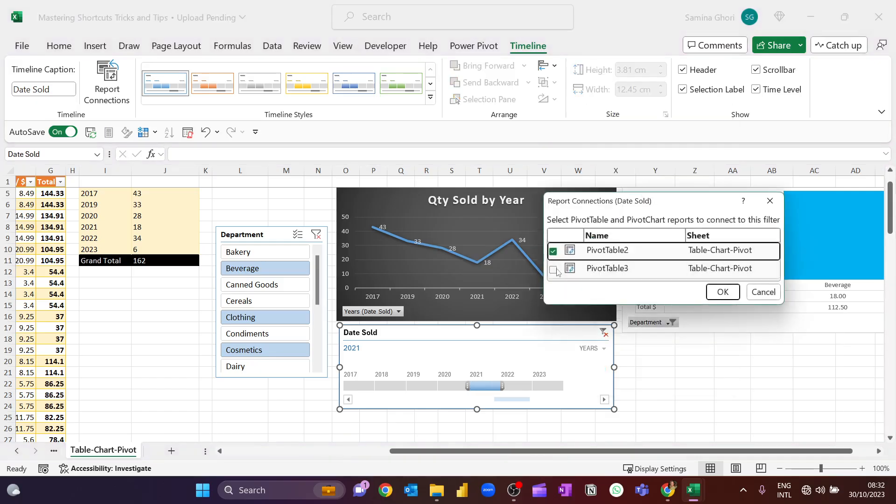
click(553, 270)
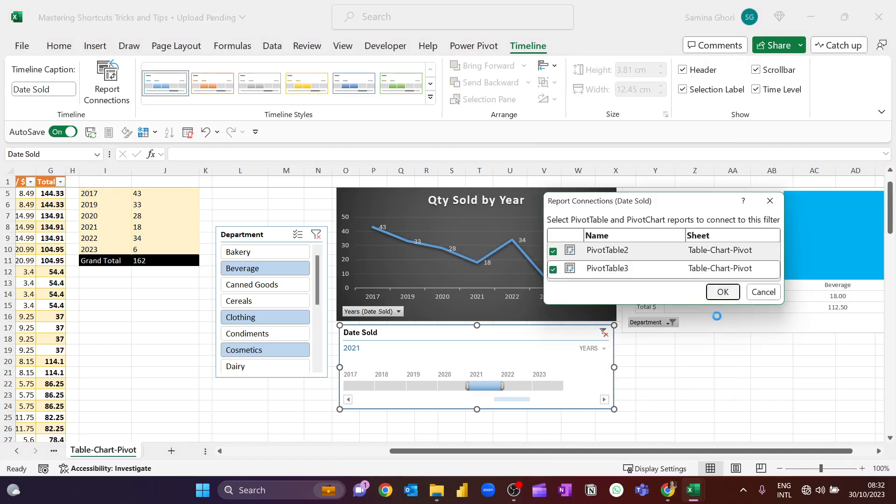
click(723, 292)
- Select 2022 on the Date Sold timeline and extend the period to 2020–2022
scroll(702, 395, up, 1)
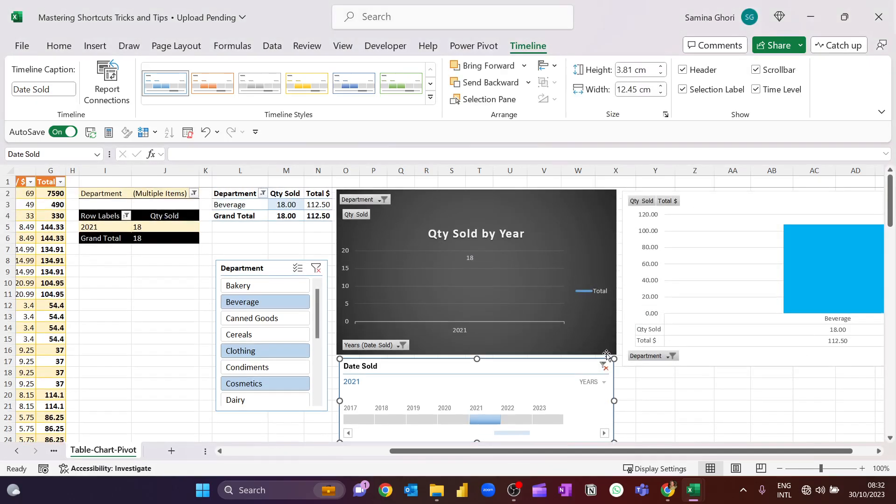
click(519, 419)
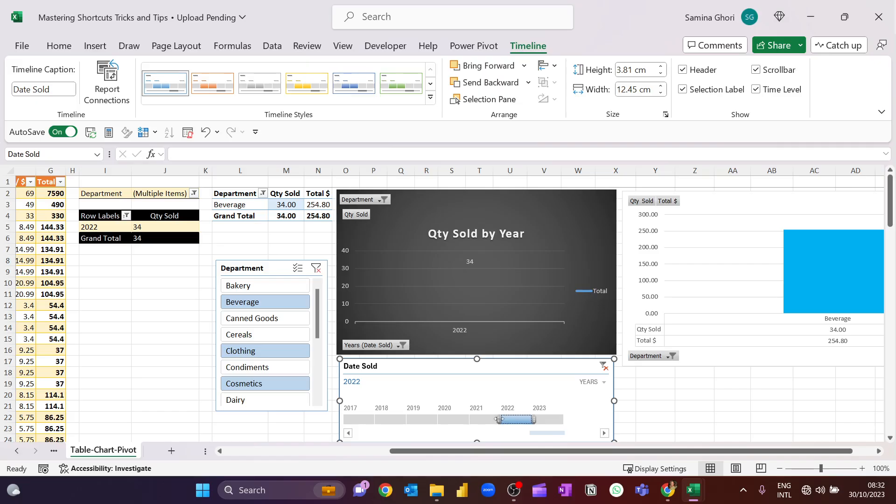
drag(498, 419, 438, 419)
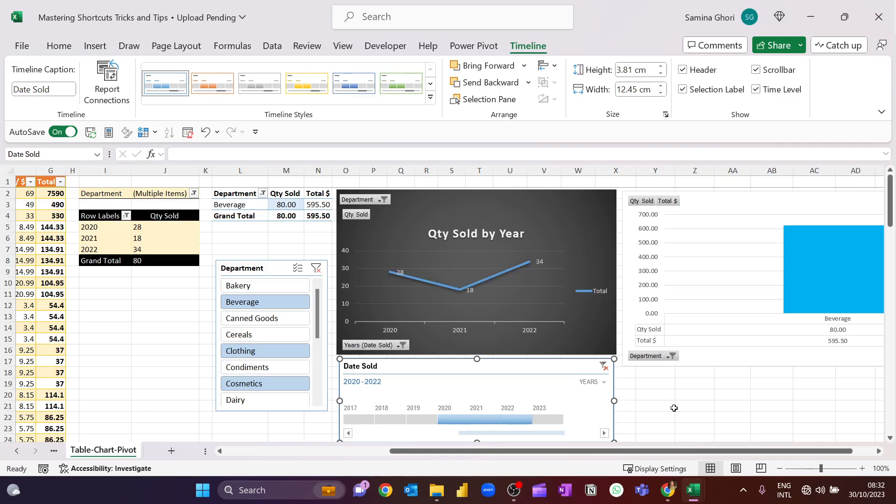
click(664, 421)
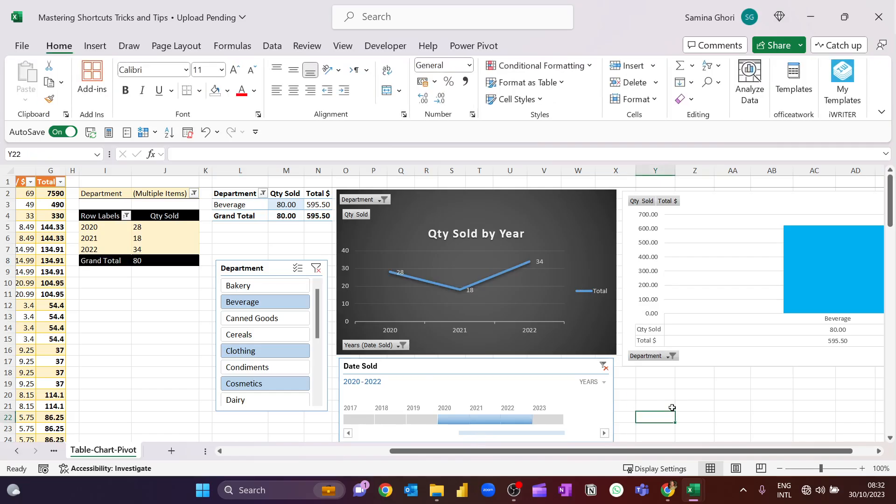